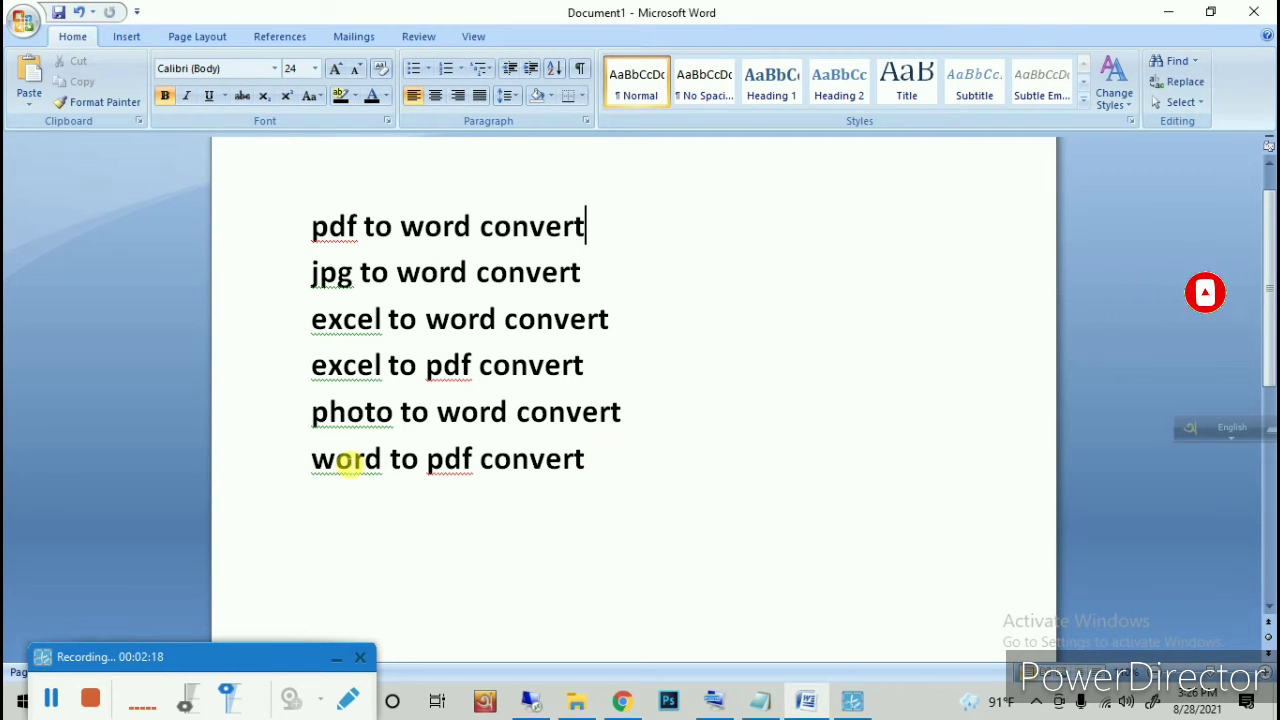
- Copy the line 'word to pdf convert' from the Word document to the clipboard
drag(600, 472, 251, 480)
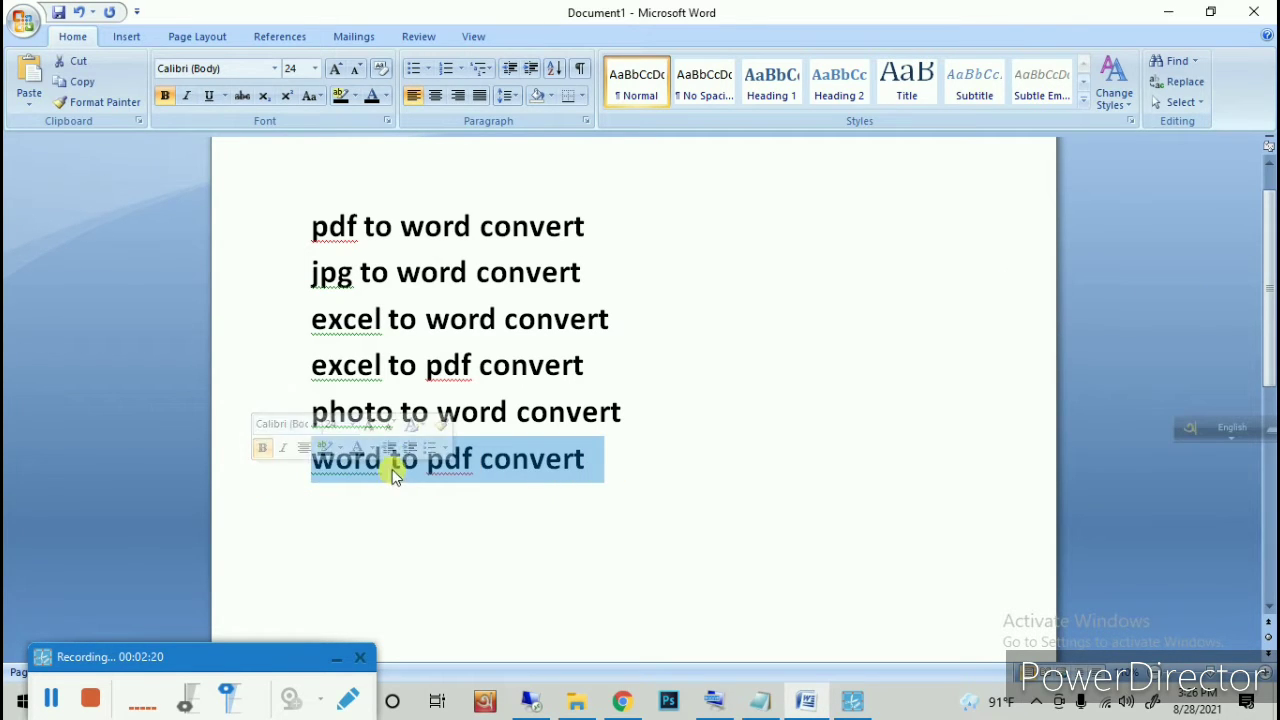
right_click(420, 467)
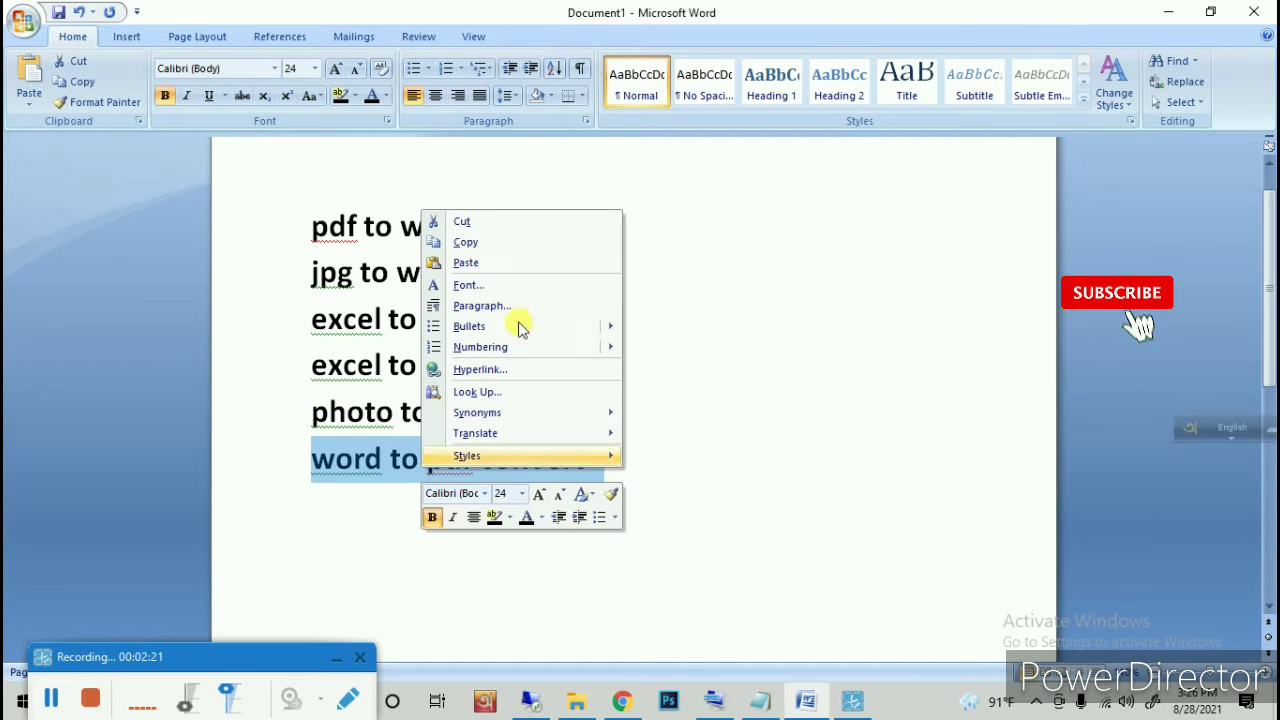
click(519, 246)
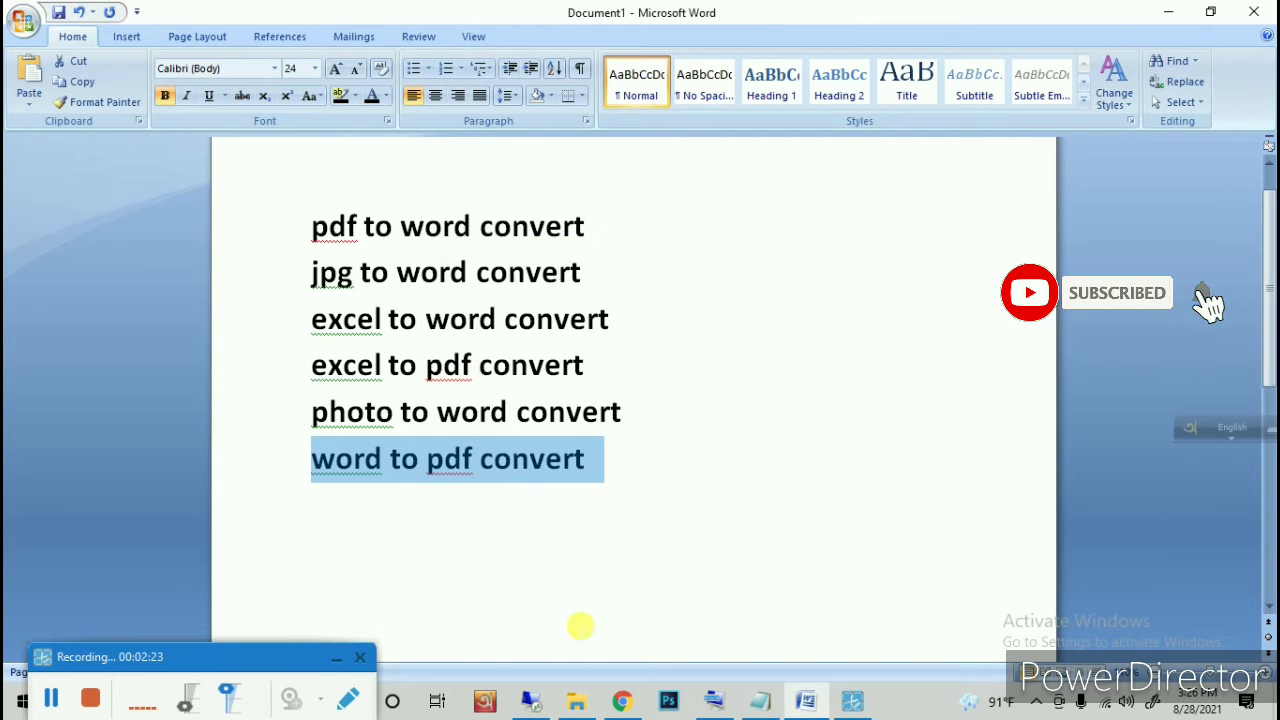
click(620, 703)
- Search Google for the pasted phrase 'word to pdf convert' and skim the results
click(530, 334)
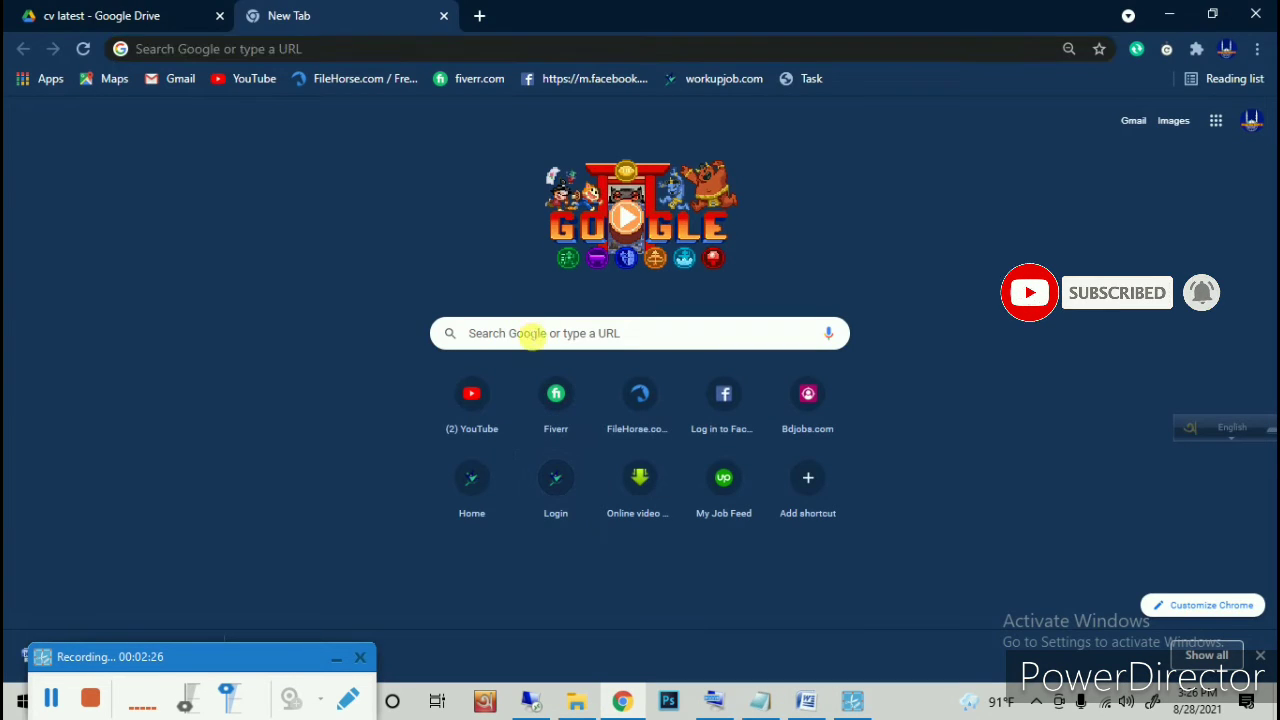
right_click(526, 333)
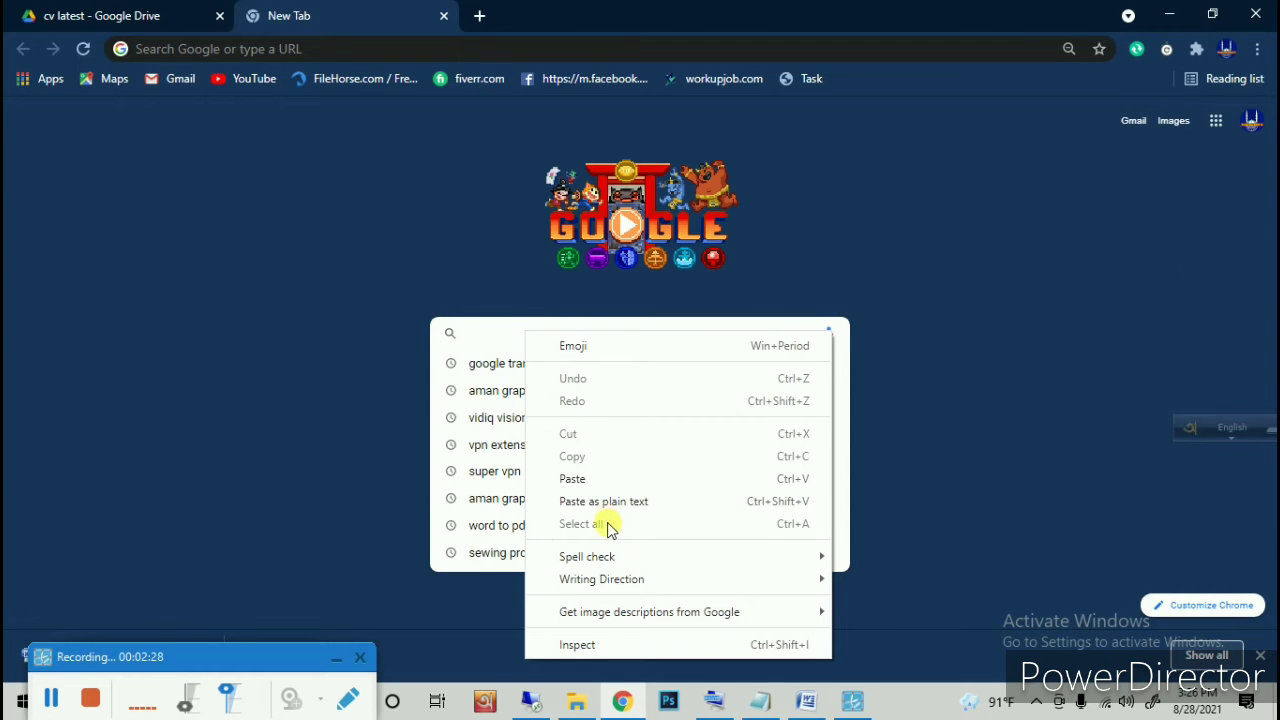
click(610, 481)
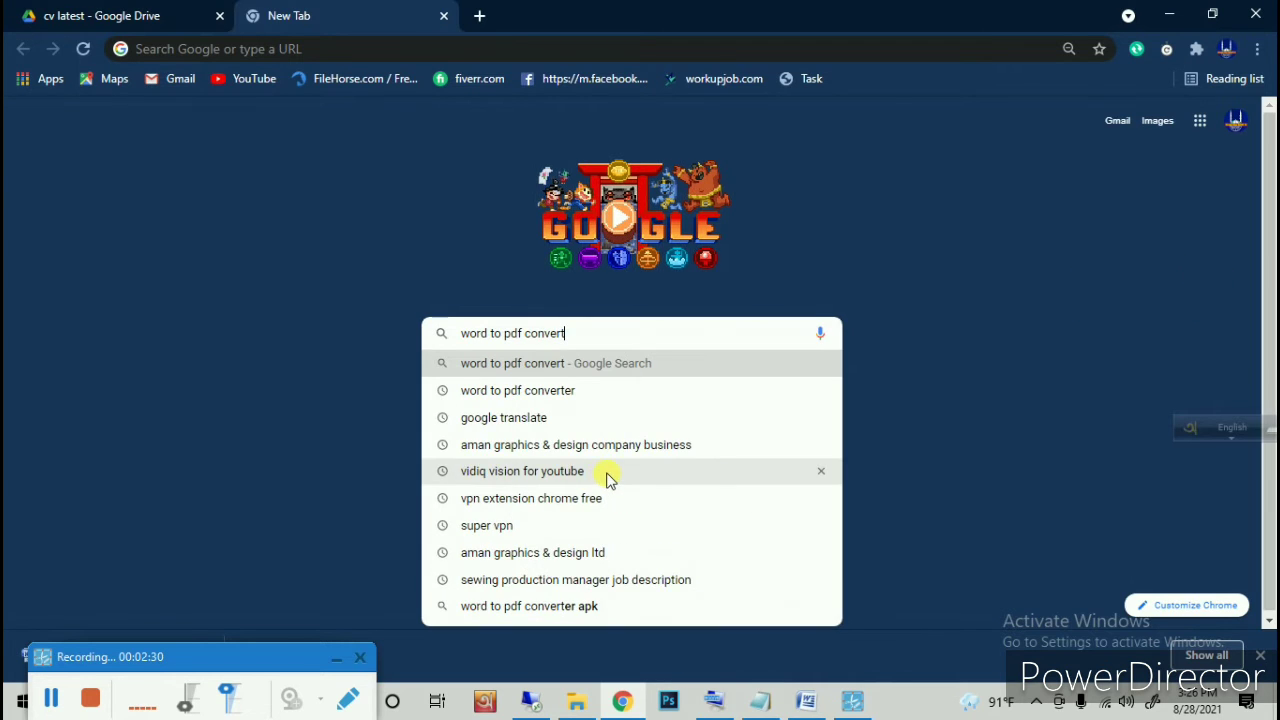
click(587, 365)
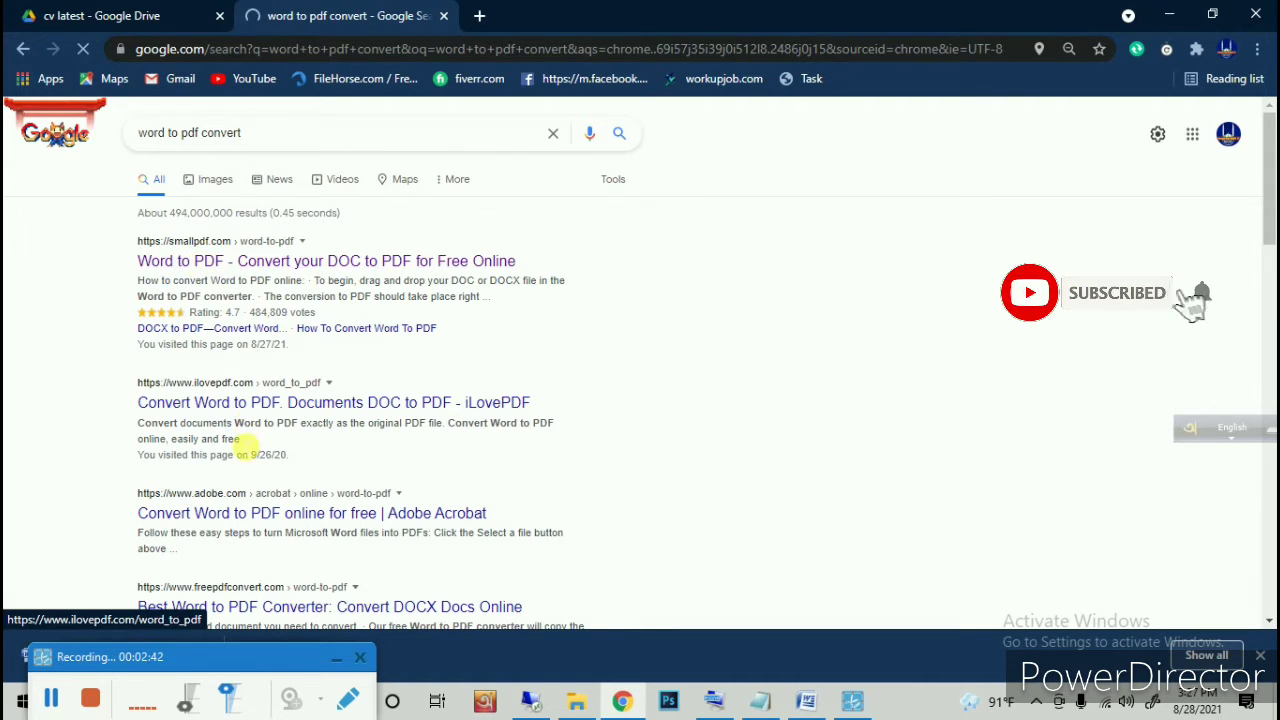
scroll(293, 550, down, 3)
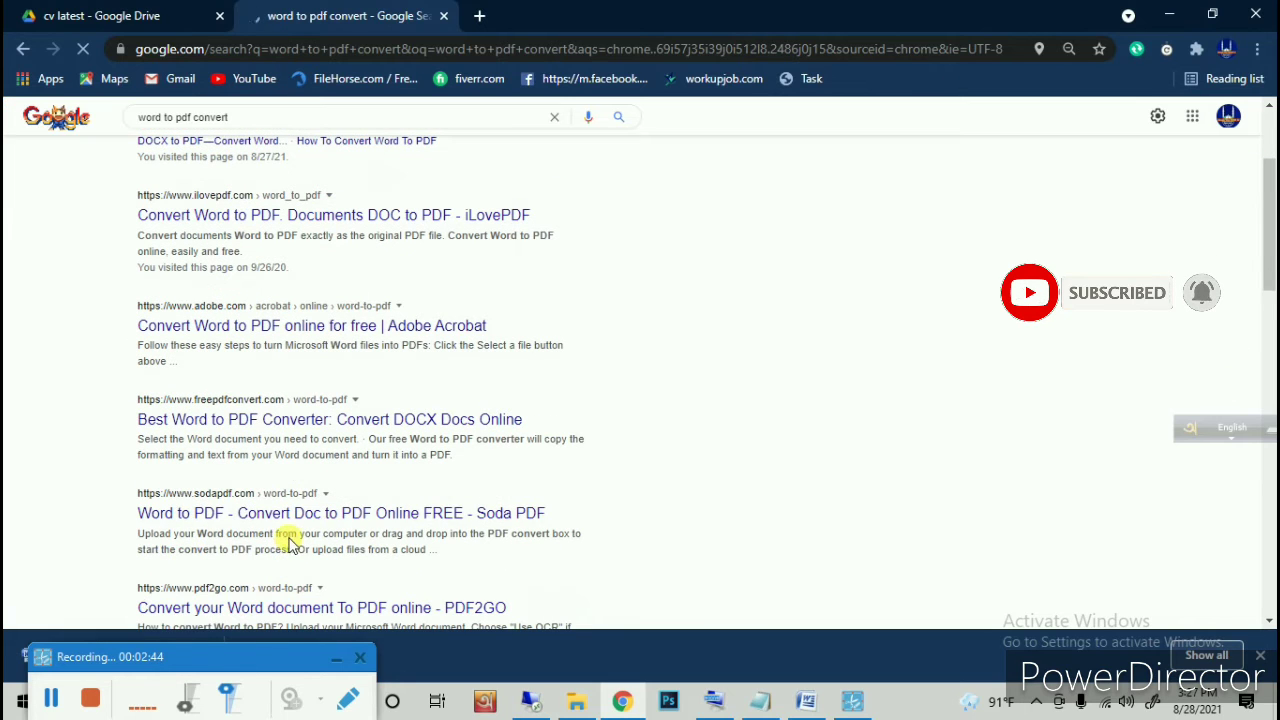
scroll(300, 545, up, 3)
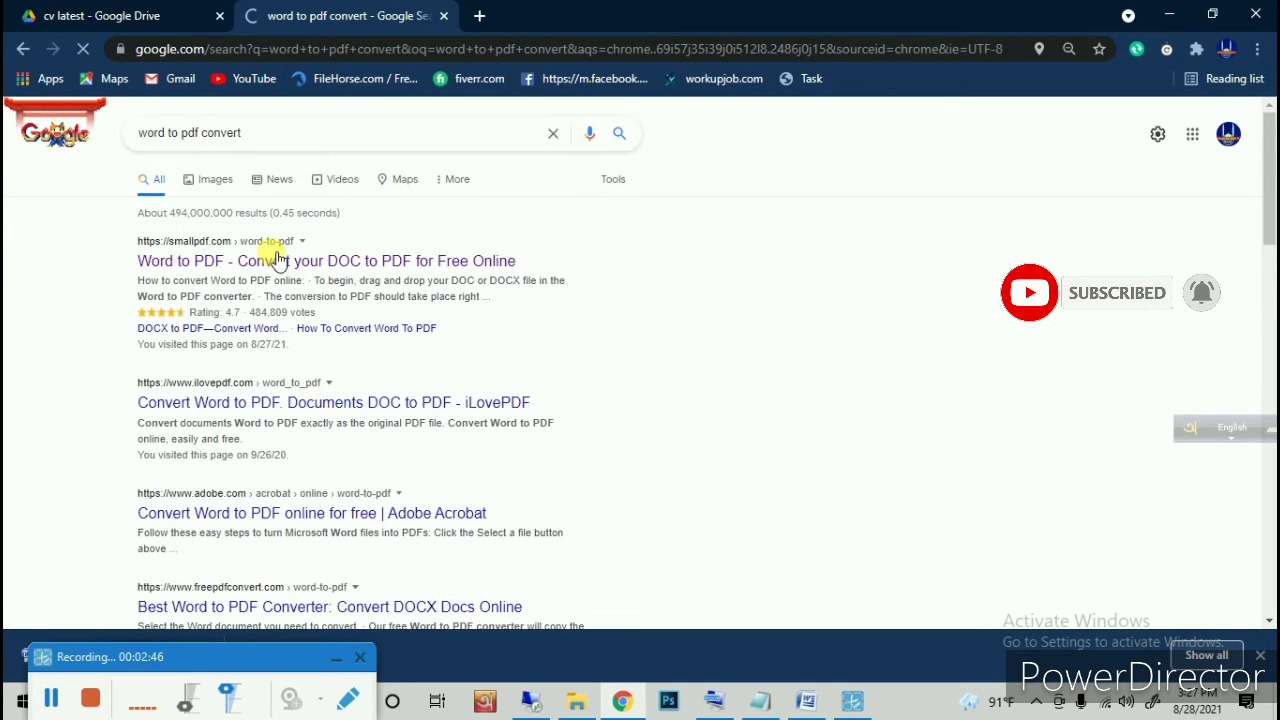
- Open Smallpdf's Word to PDF tool and upload the CV document from the Desktop
click(228, 264)
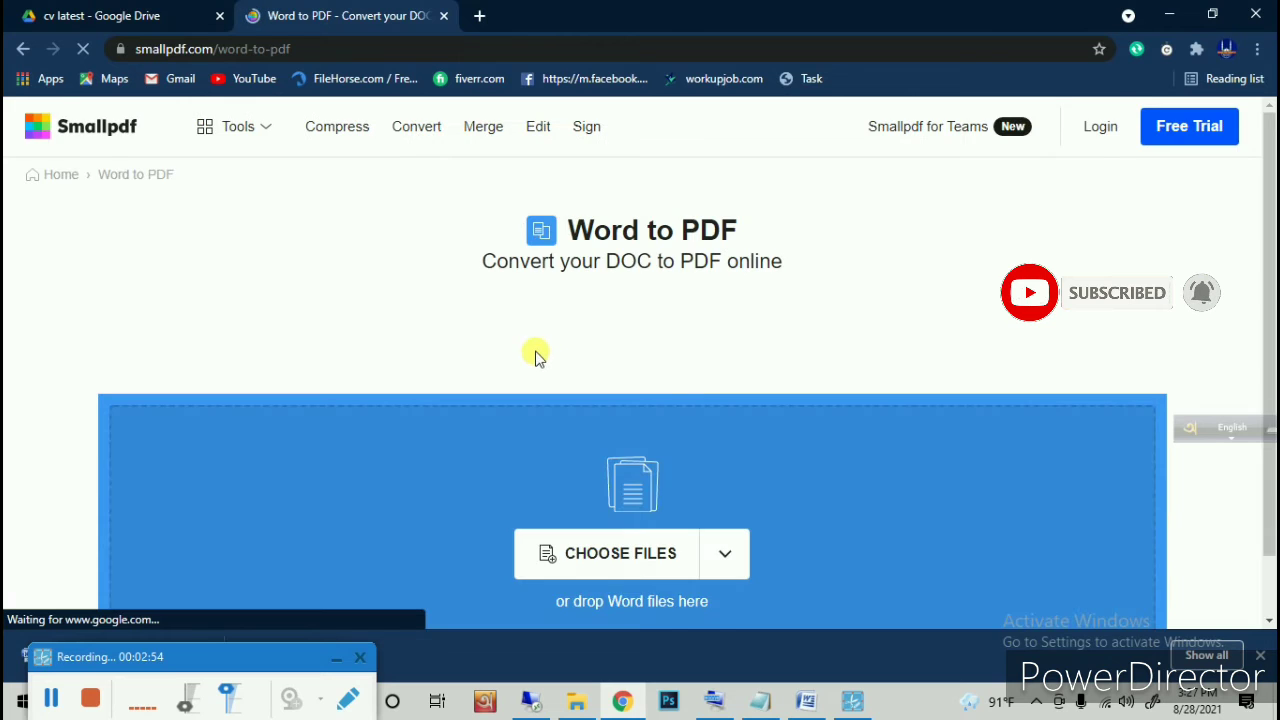
scroll(695, 380, down, 2)
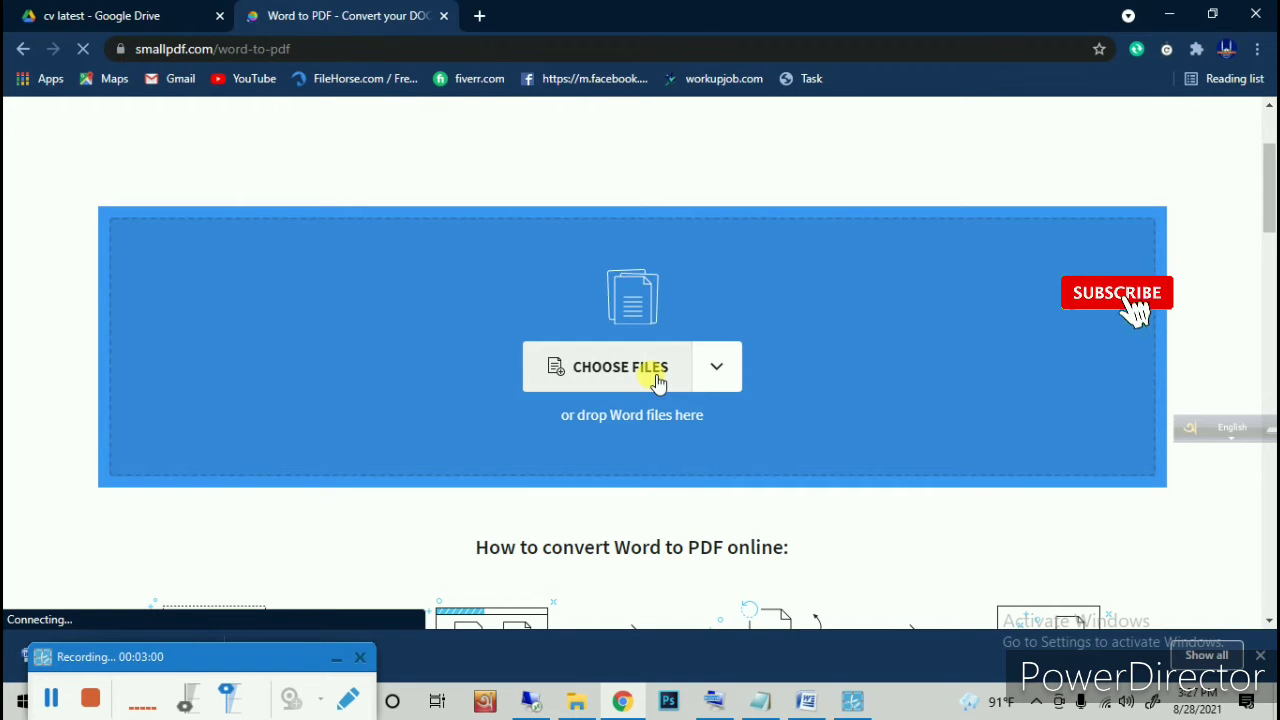
click(651, 381)
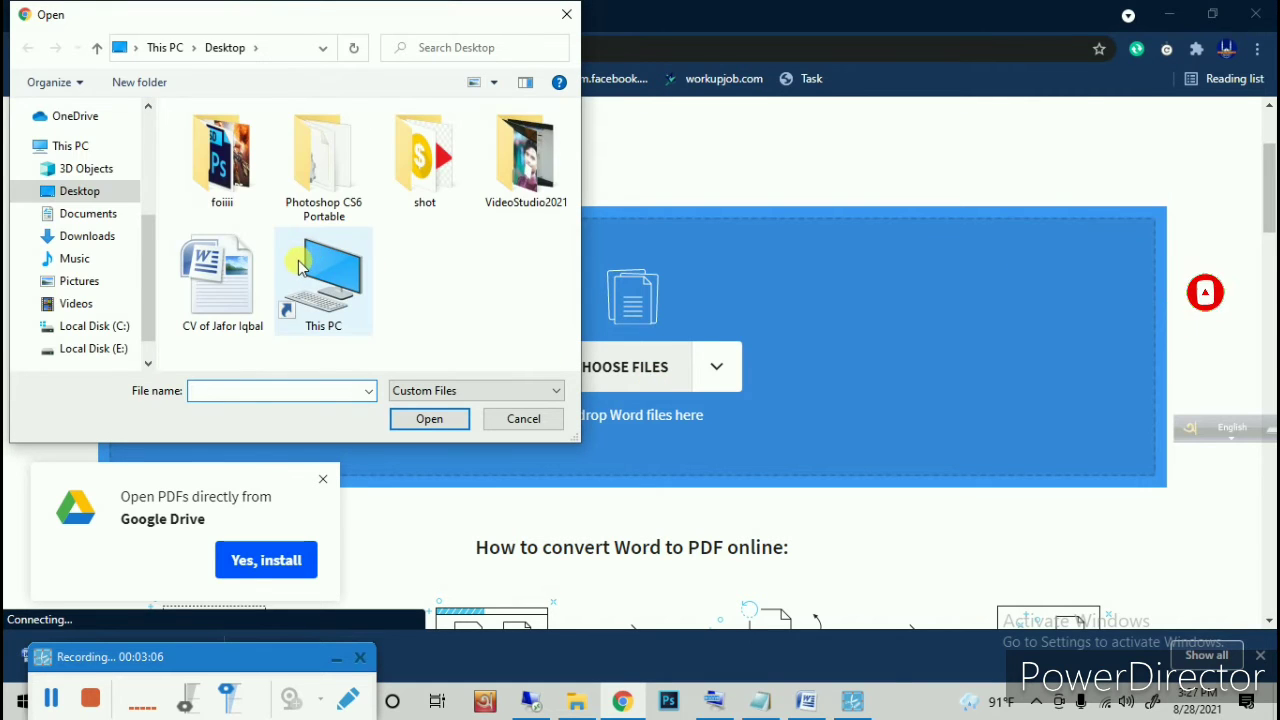
click(238, 295)
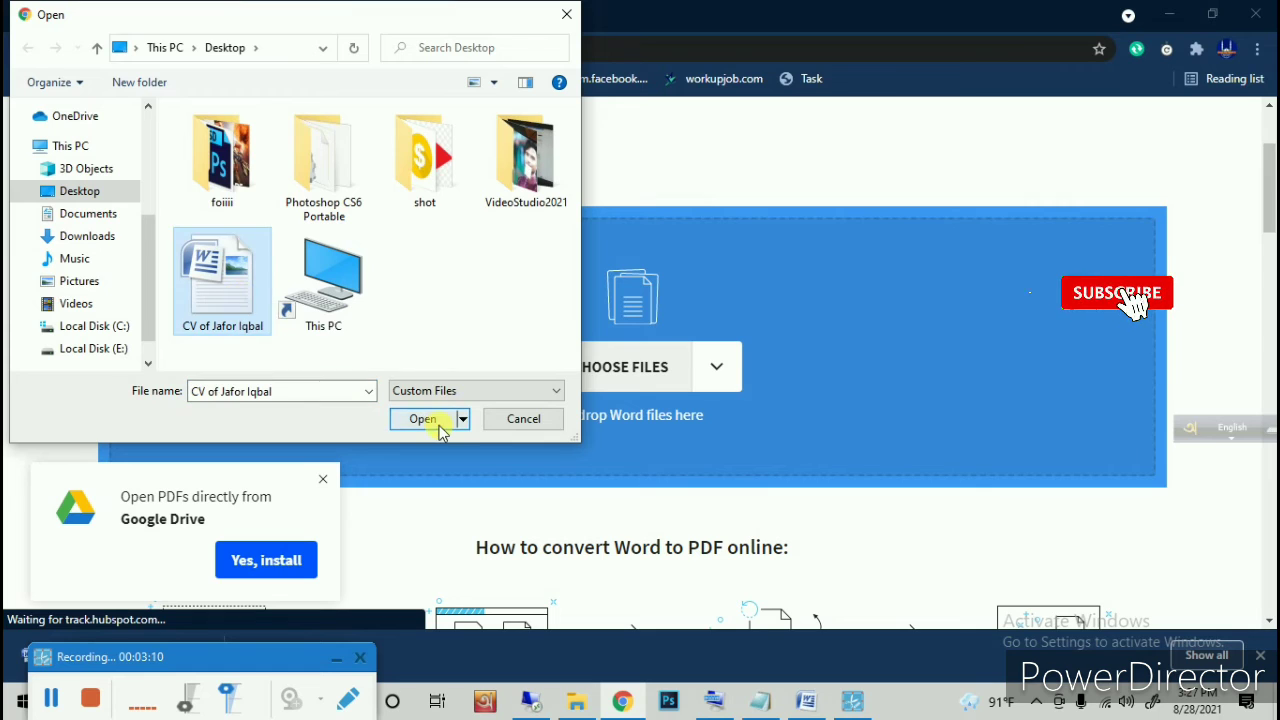
click(438, 420)
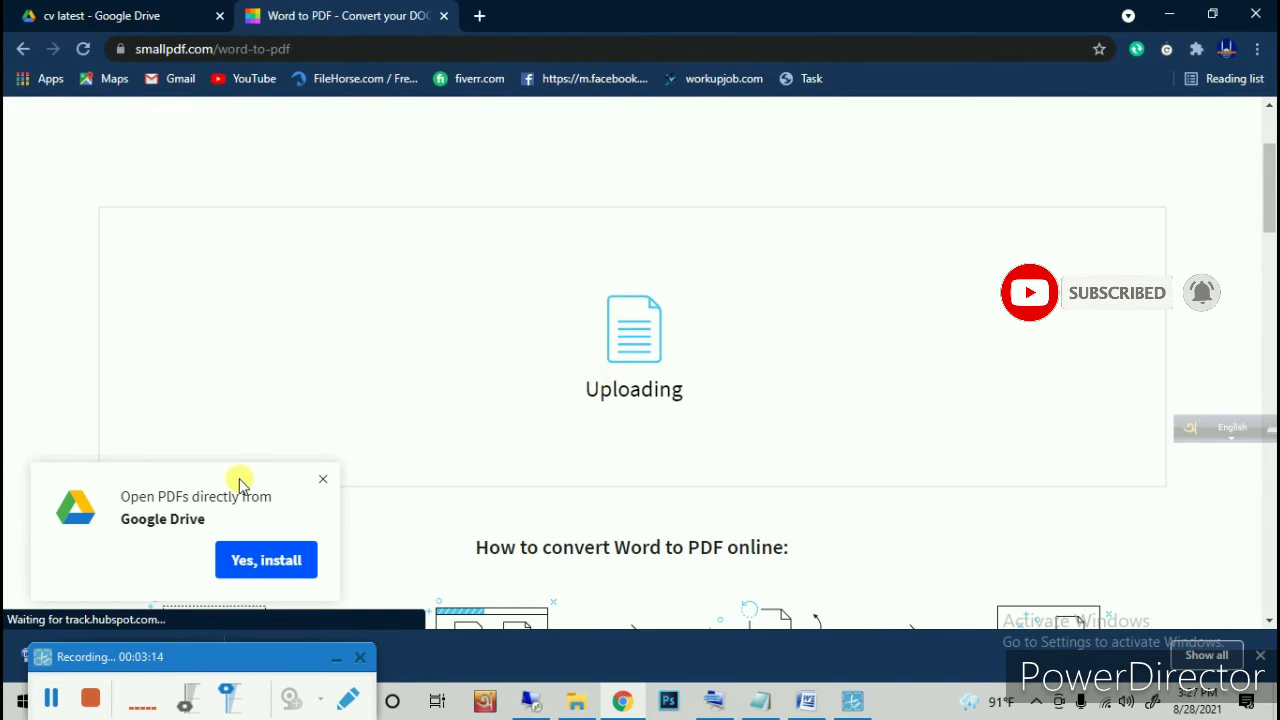
- Dismiss the Google Drive and survey popups, then download the 2-page 91.4 KB PDF
click(325, 480)
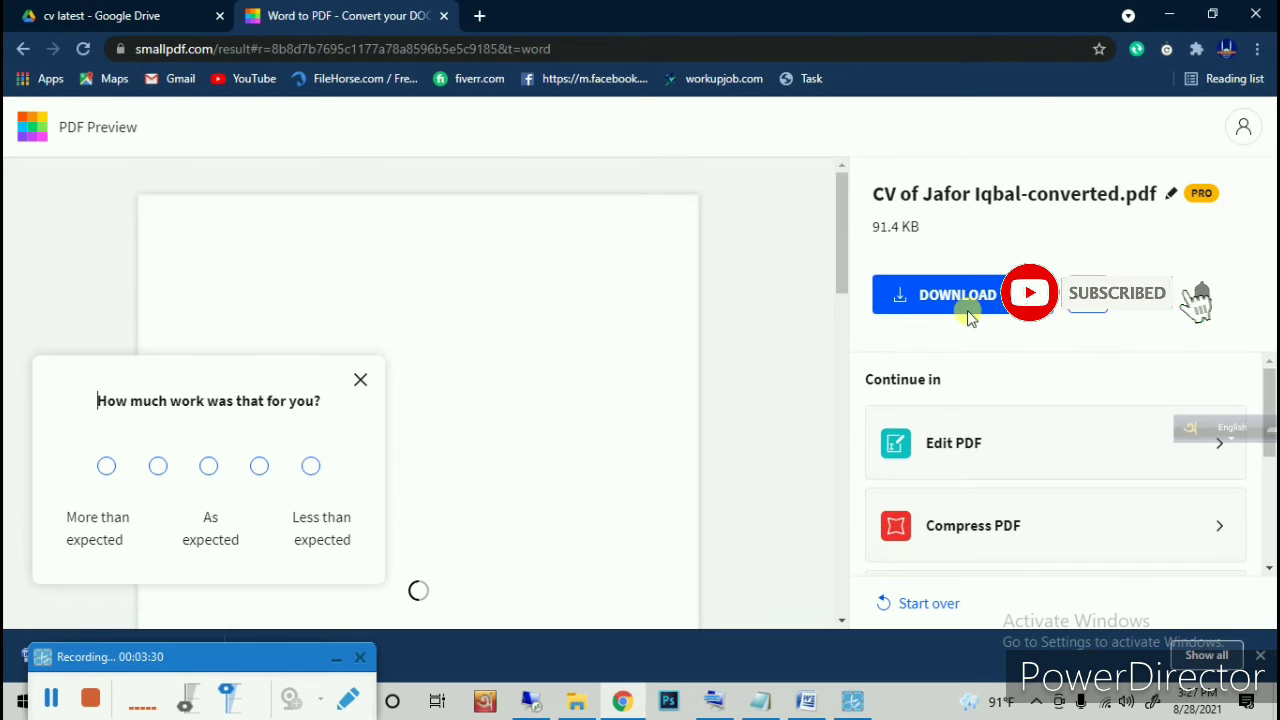
click(364, 381)
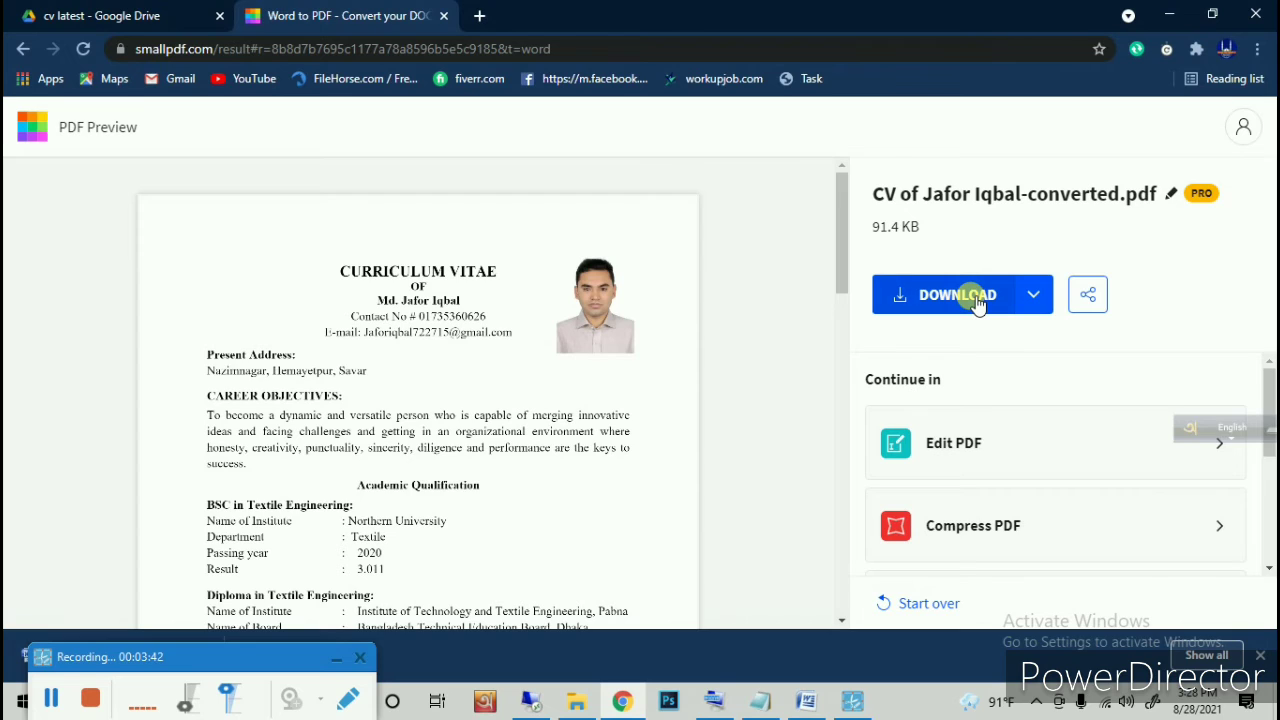
click(978, 305)
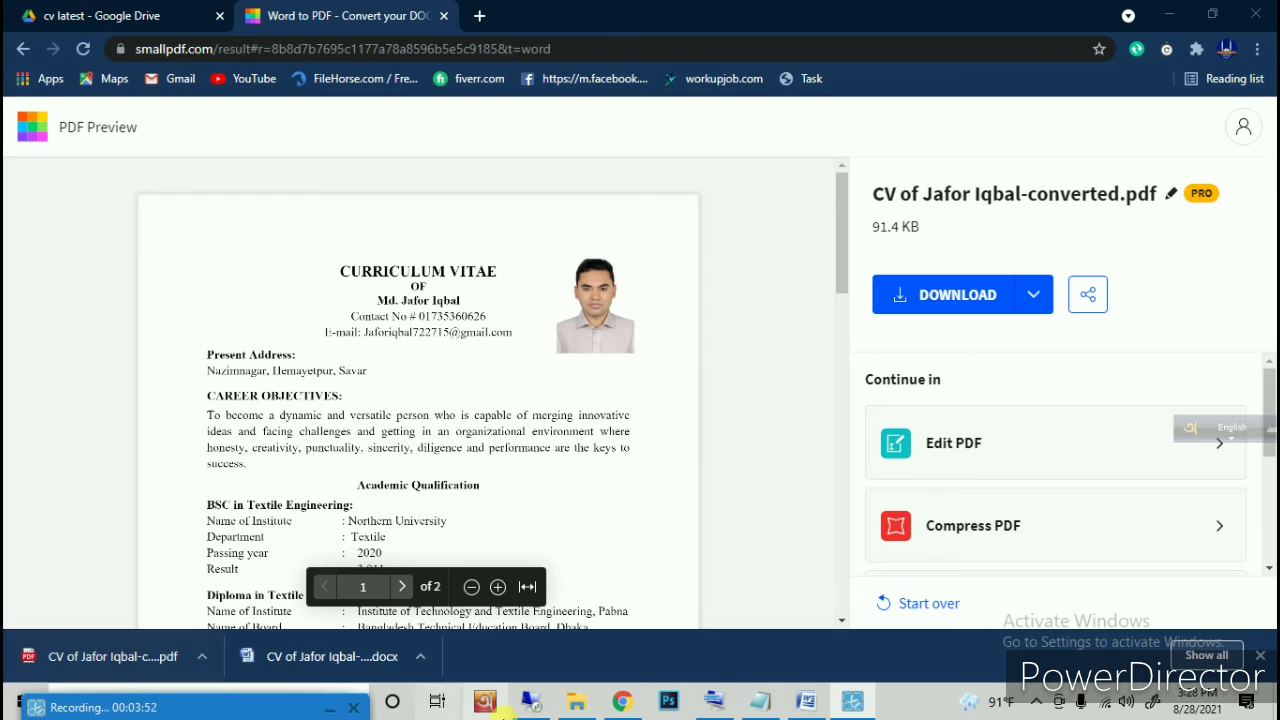
- View the downloaded CV PDF in Chrome's viewer, scrolling through its pages
click(116, 662)
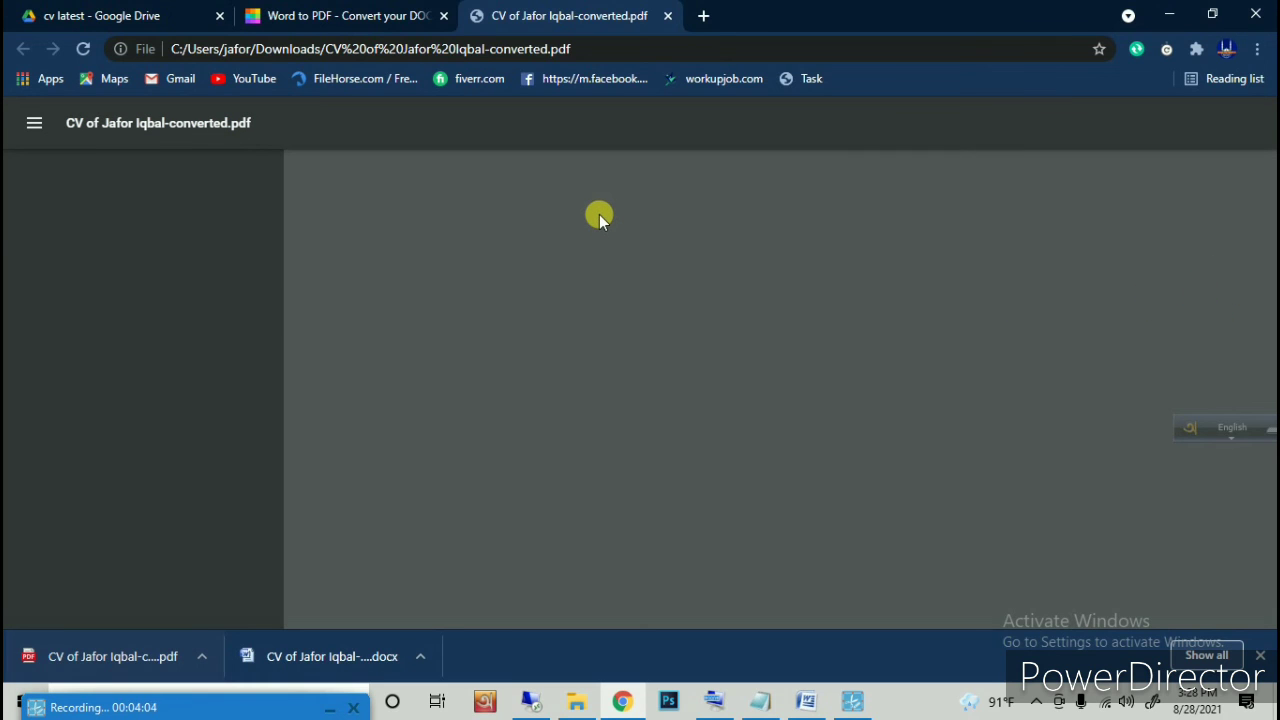
scroll(602, 223, down, 3)
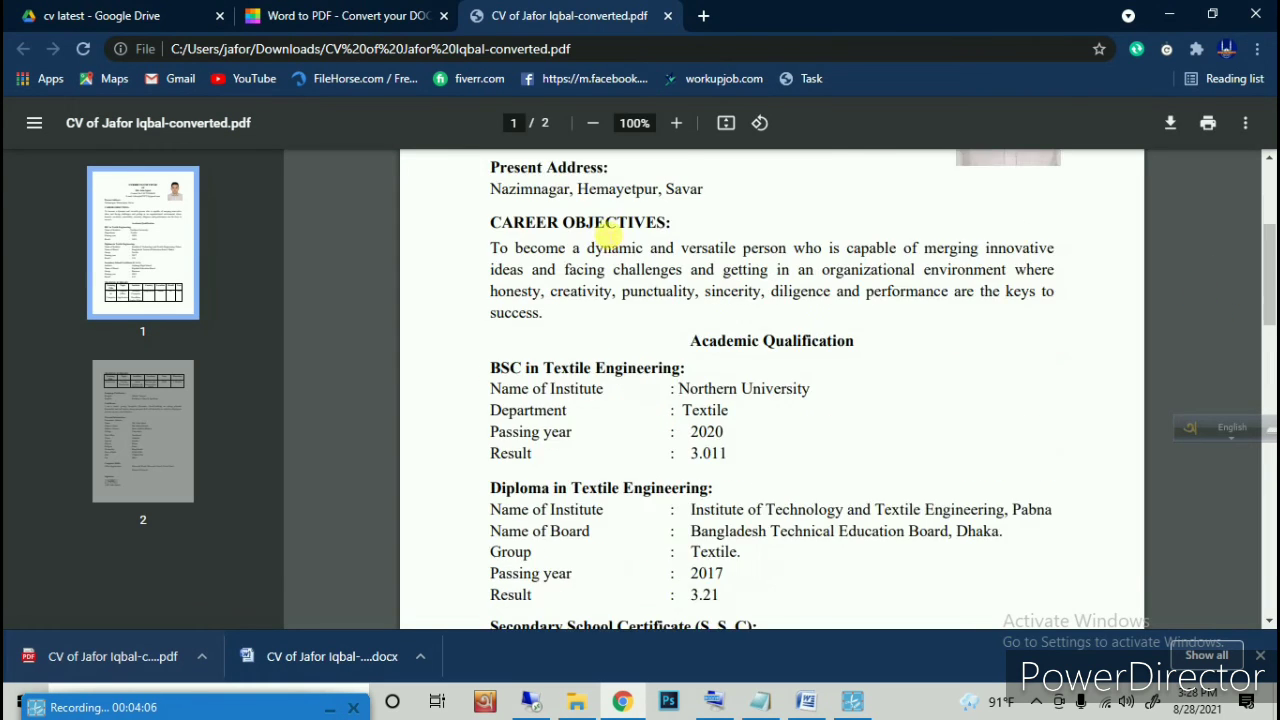
scroll(650, 300, down, 2)
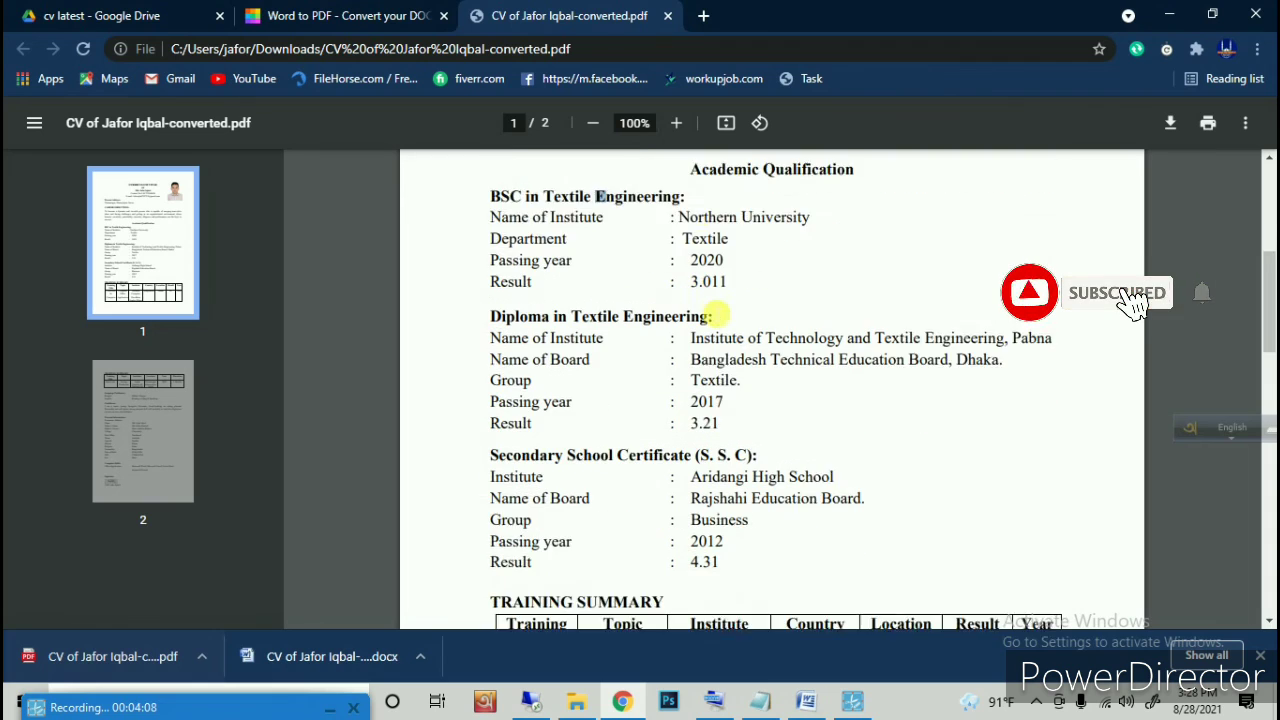
drag(505, 281, 540, 321)
click(636, 318)
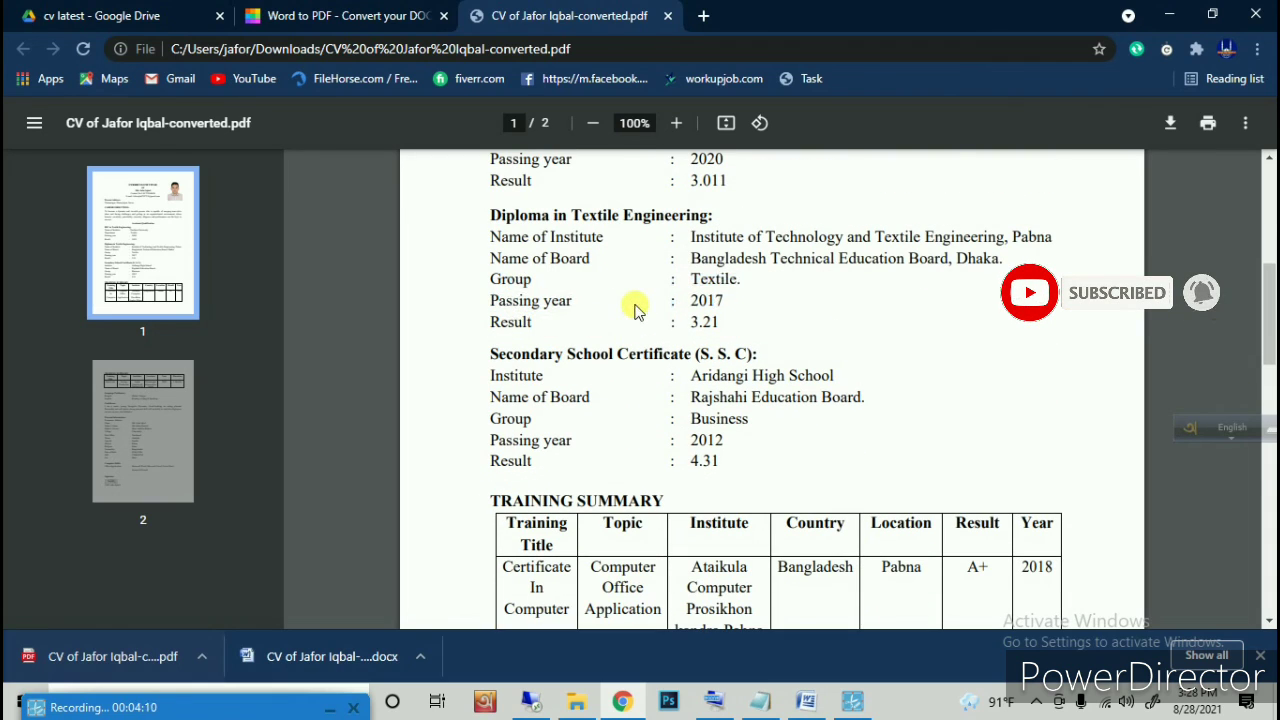
scroll(634, 293, up, 2)
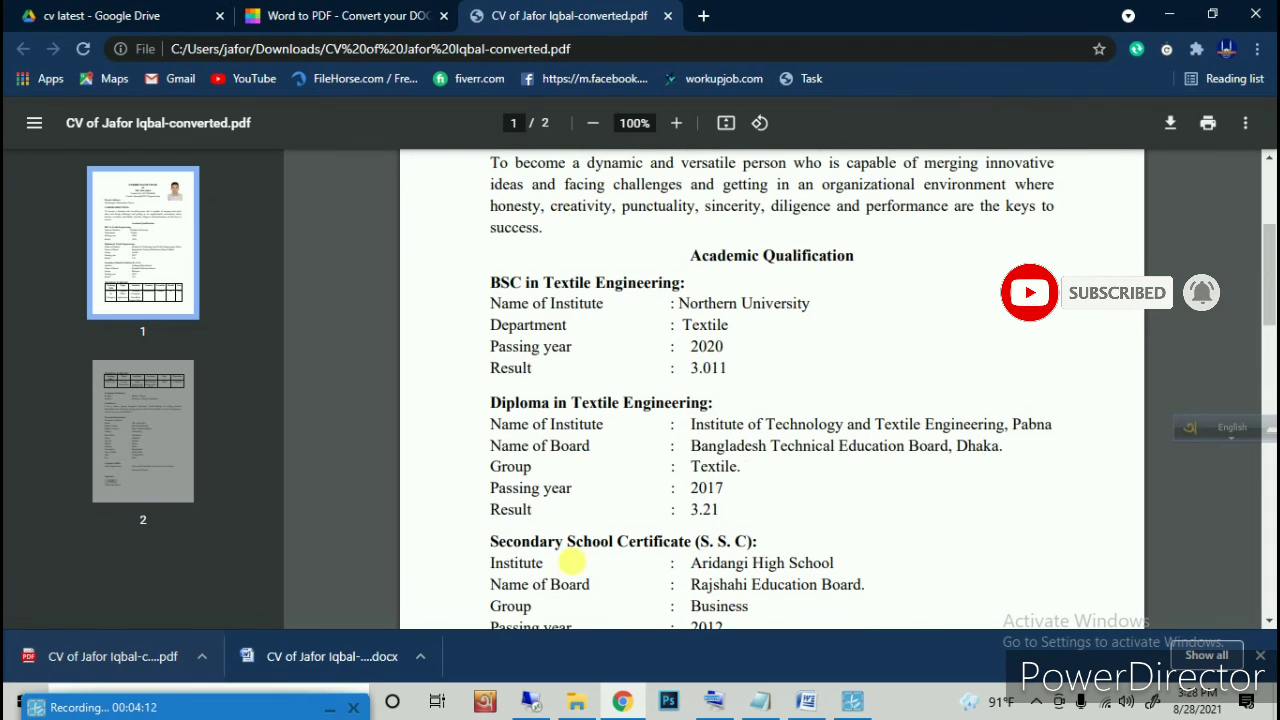
click(587, 707)
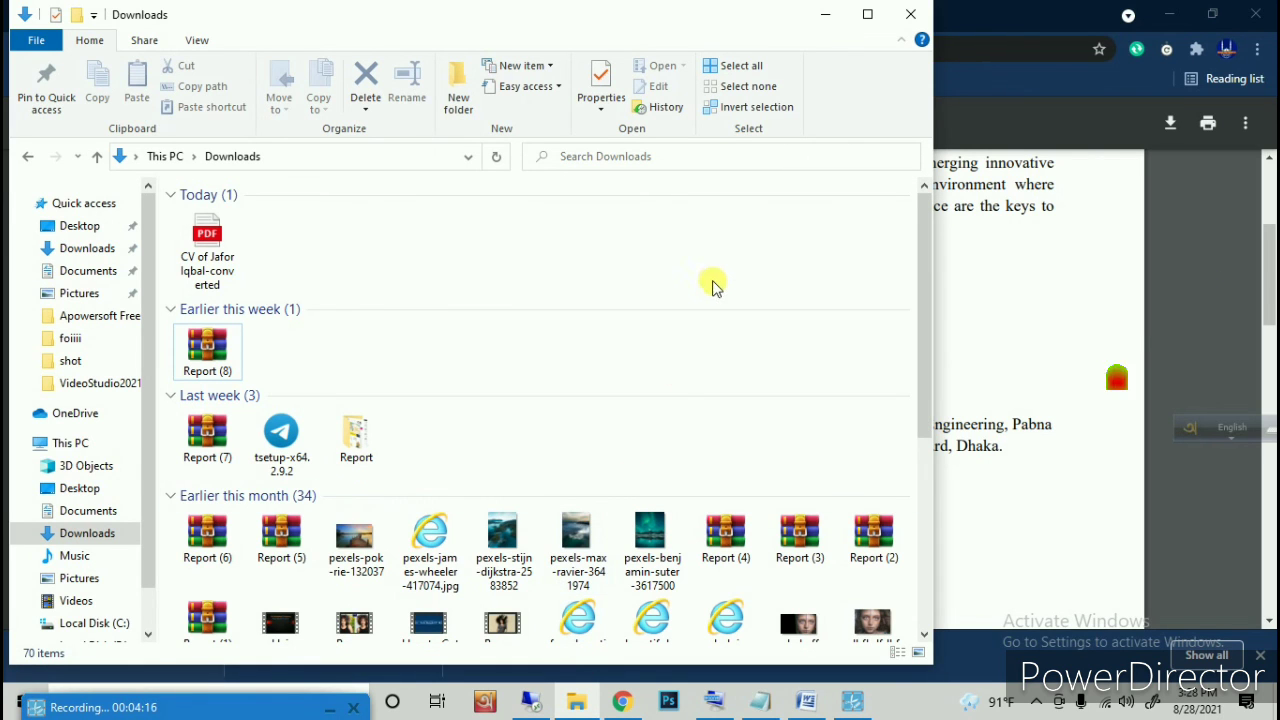
- Select the 91.4 KB converted CV PDF listed under Today in Downloads
click(226, 272)
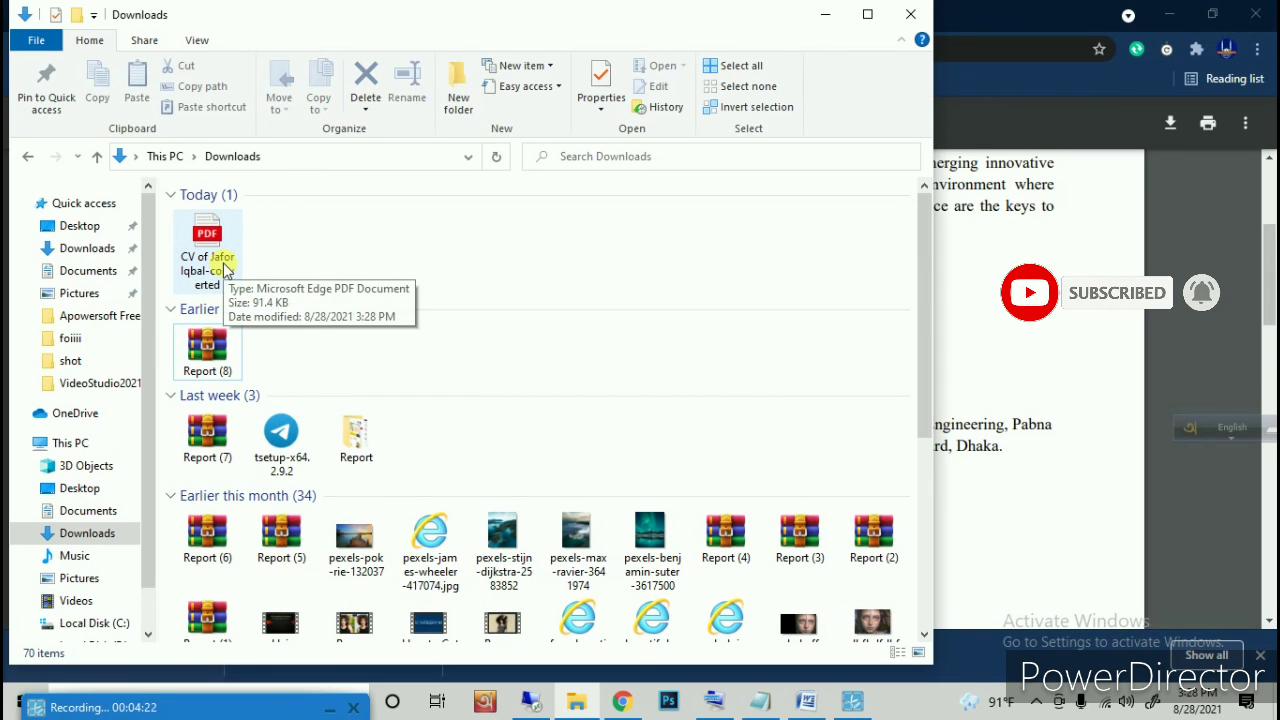